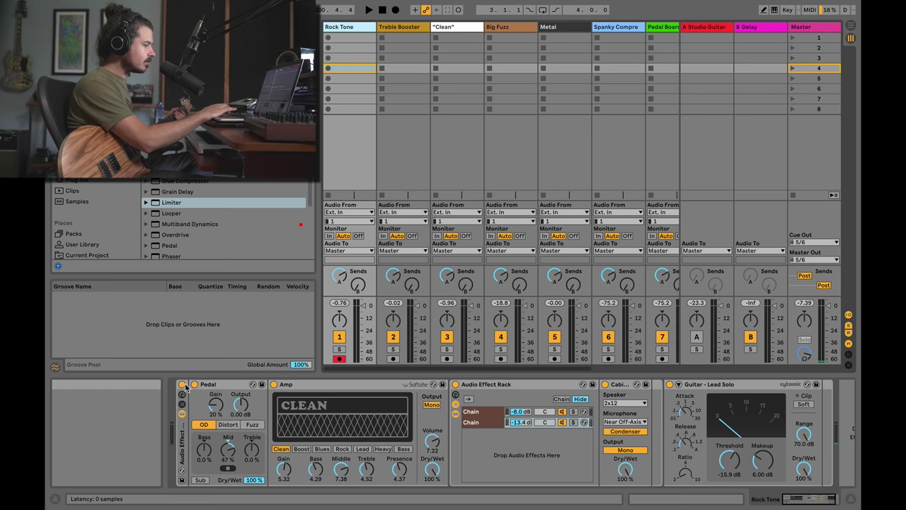
# Bypass the Rock Tone track's effect rack, enlarge the mixer section, and reactivate the rack to compare dry and processed guitar
pyautogui.click(182, 385)
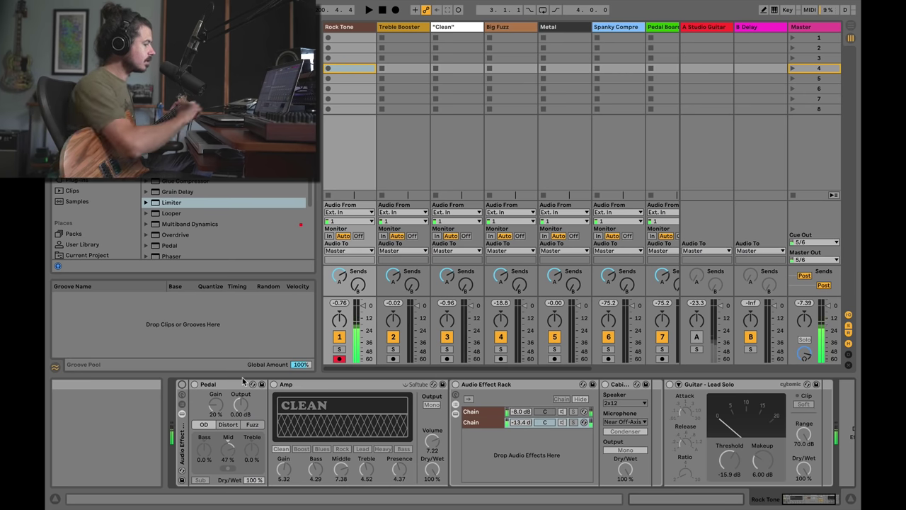
pyautogui.hotkey('ctrl', 'alt', 'm')
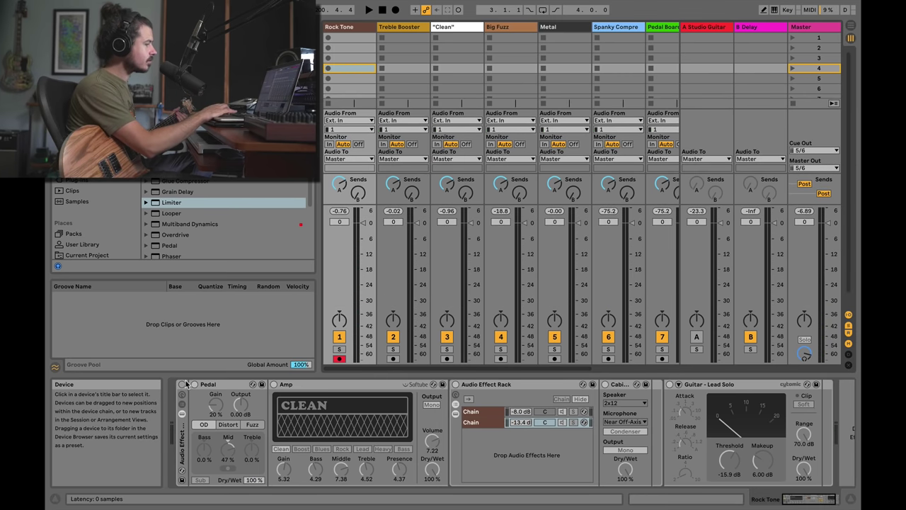
pyautogui.click(182, 384)
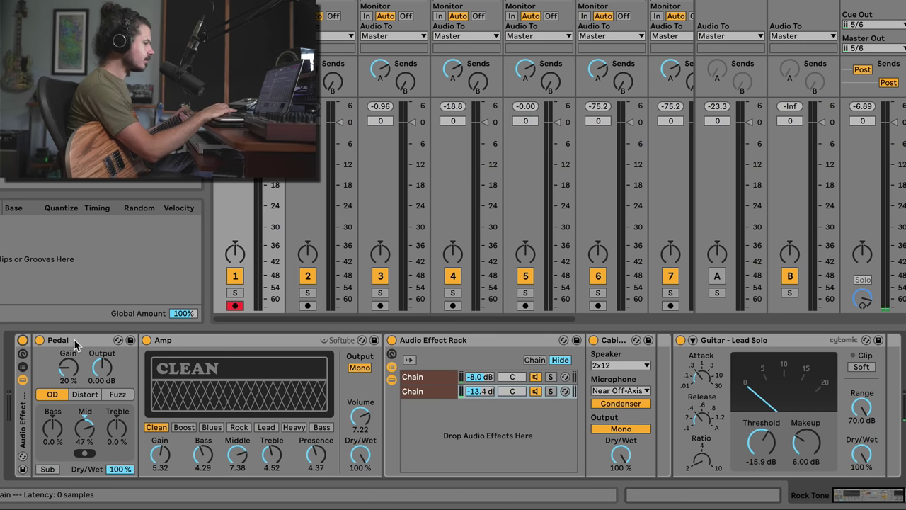
# Examine the Pedal, Amp and nested Audio Effect Rack in the Rock Tone device chain
pyautogui.click(187, 345)
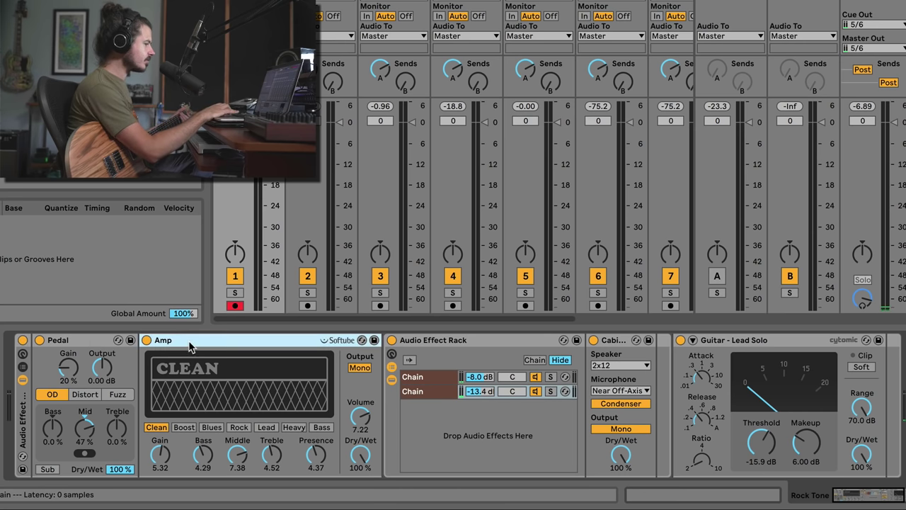
pyautogui.click(432, 347)
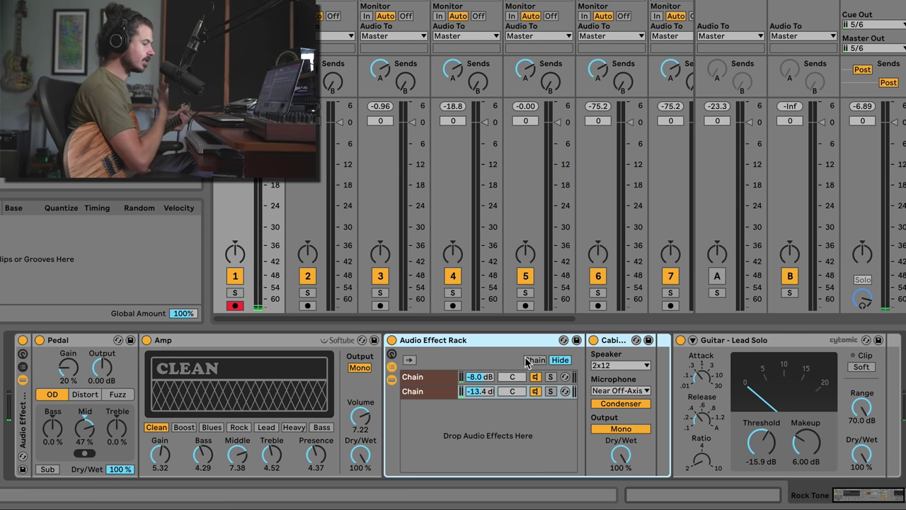
pyautogui.click(85, 340)
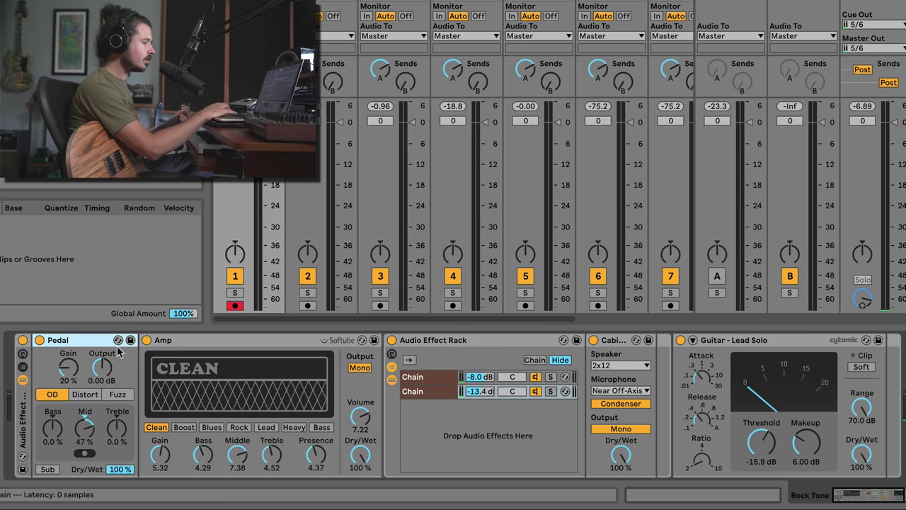
pyautogui.click(192, 344)
pyautogui.click(79, 346)
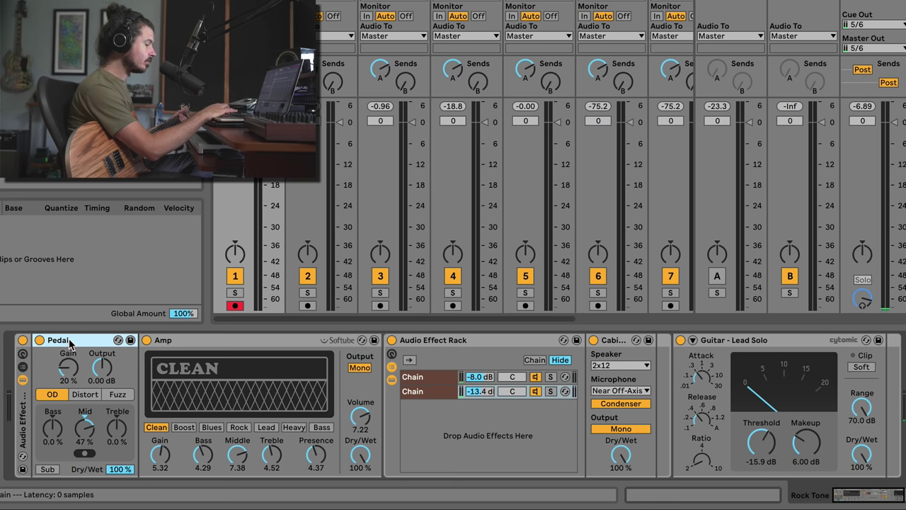
pyautogui.click(213, 342)
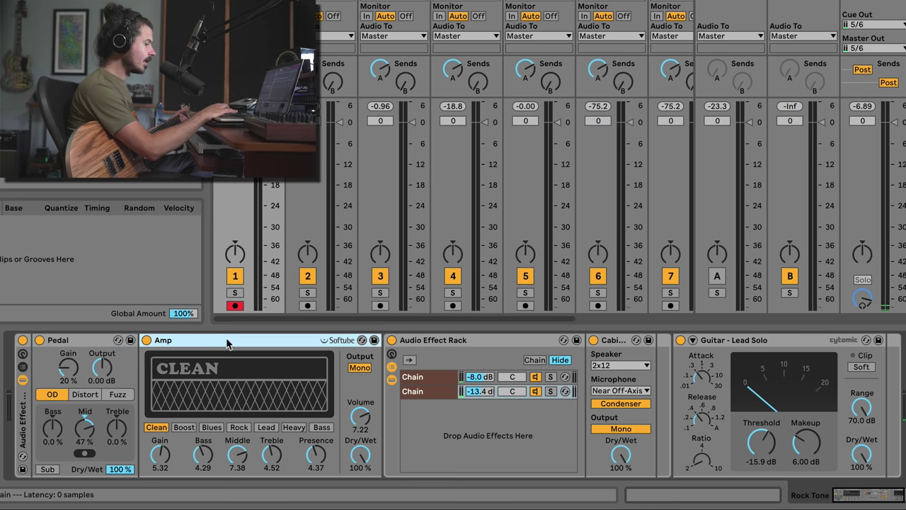
# Inspect the Cabinet settings in both chains of the nested rack and the Guitar - Lead Solo compressor that follows
pyautogui.click(435, 375)
pyautogui.click(453, 391)
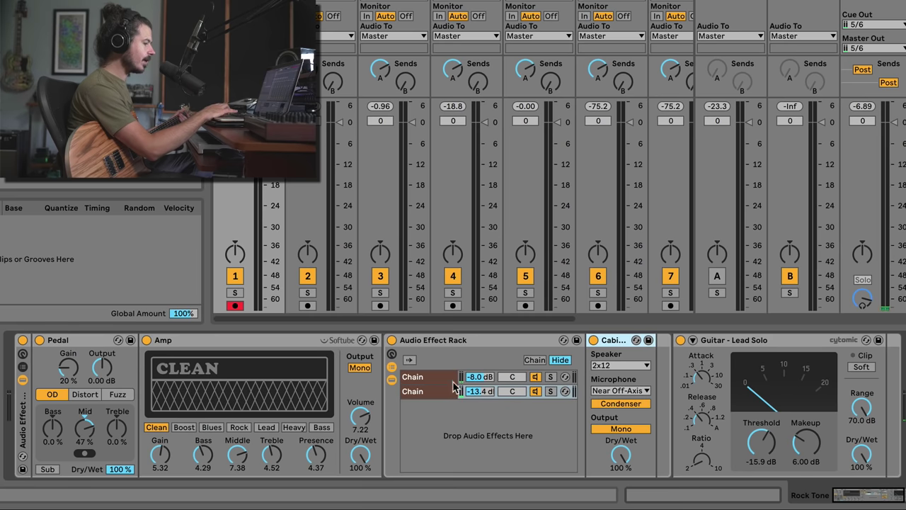
pyautogui.click(442, 377)
pyautogui.click(443, 391)
pyautogui.click(443, 378)
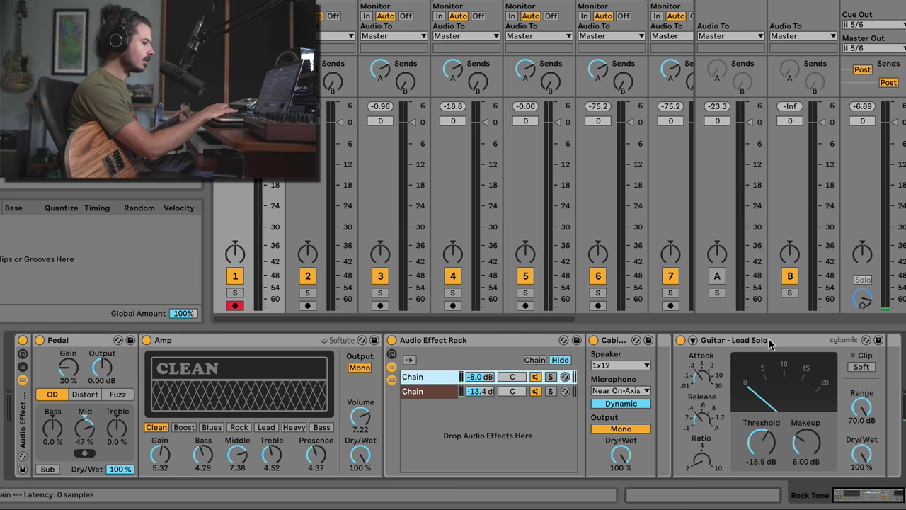
pyautogui.click(771, 341)
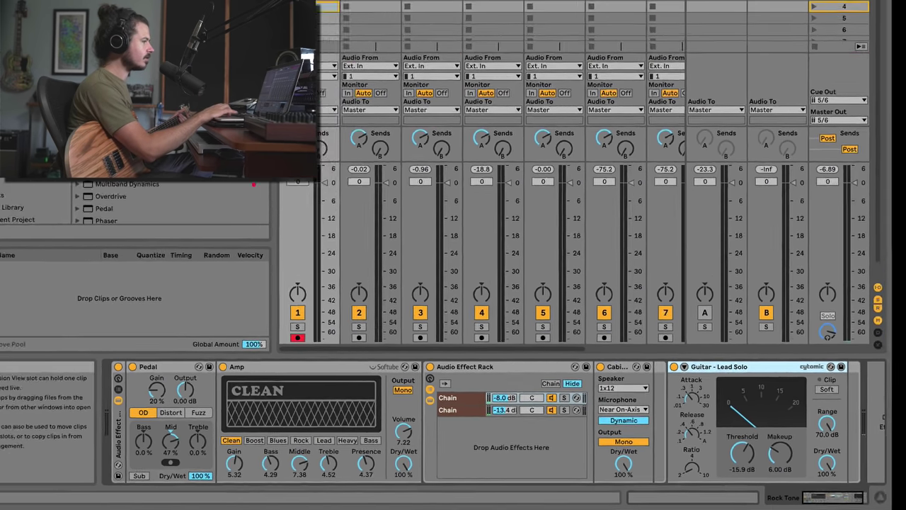
# Insert an audio track after Rock Tone and set its Blues Amp to Gain 6.51 and Volume 5.24
pyautogui.rightClick(347, 28)
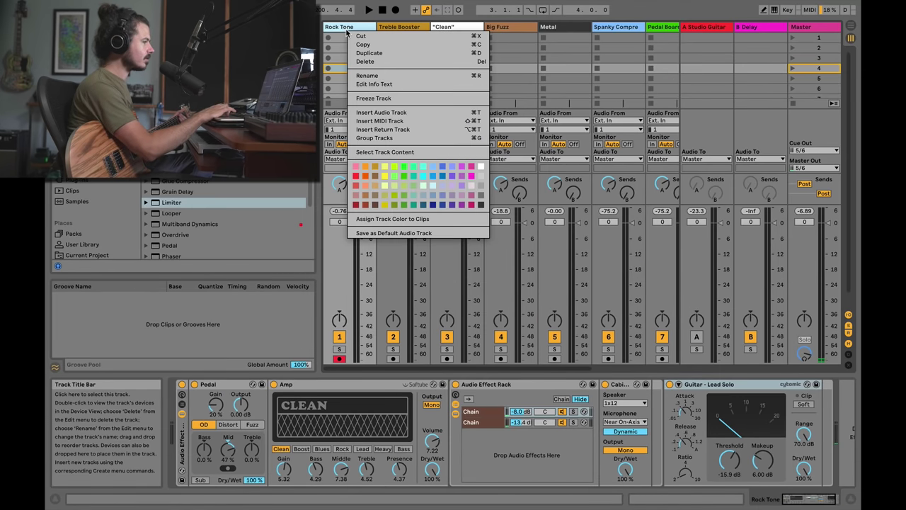
pyautogui.click(381, 112)
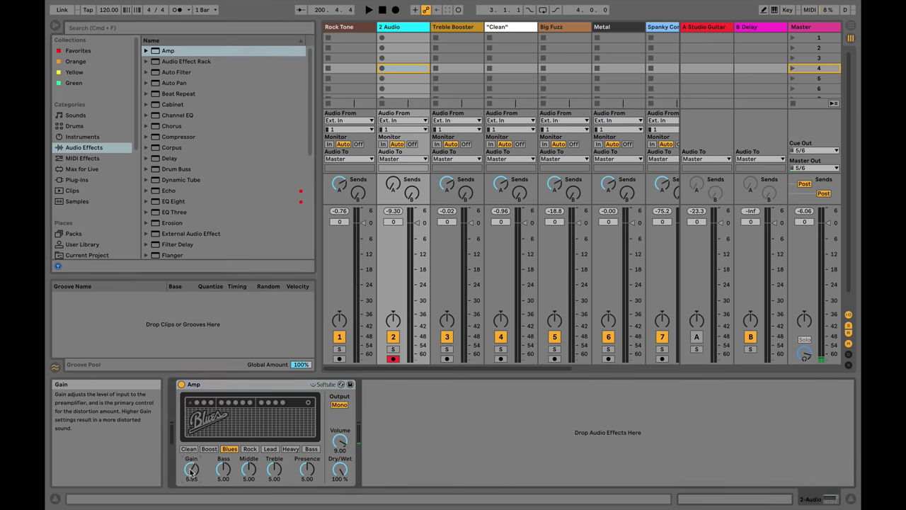
pyautogui.moveTo(191, 469); pyautogui.dragTo(191, 461)
pyautogui.moveTo(341, 440); pyautogui.dragTo(345, 442)
pyautogui.moveTo(192, 477); pyautogui.dragTo(192, 473)
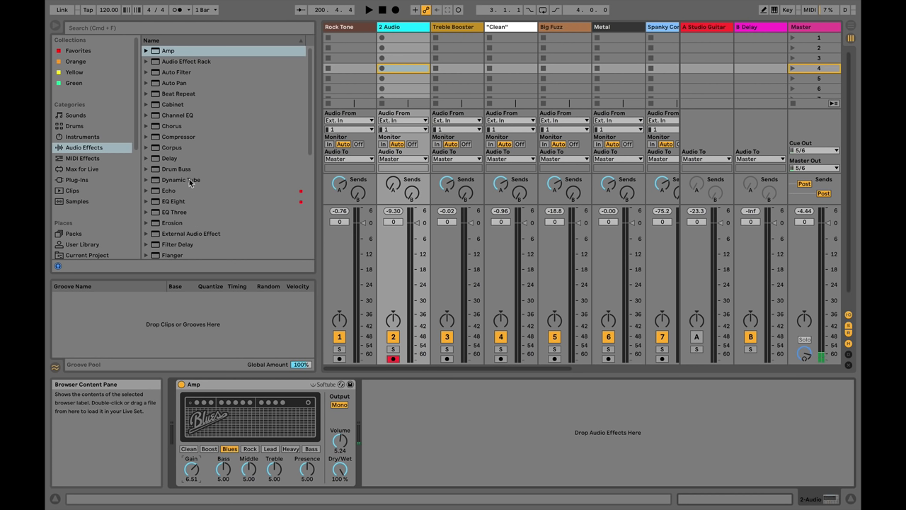
# Add a Cabinet after the Amp on the new track and switch it off and back on to compare the sound
pyautogui.click(160, 116)
pyautogui.moveTo(158, 104); pyautogui.dragTo(404, 429)
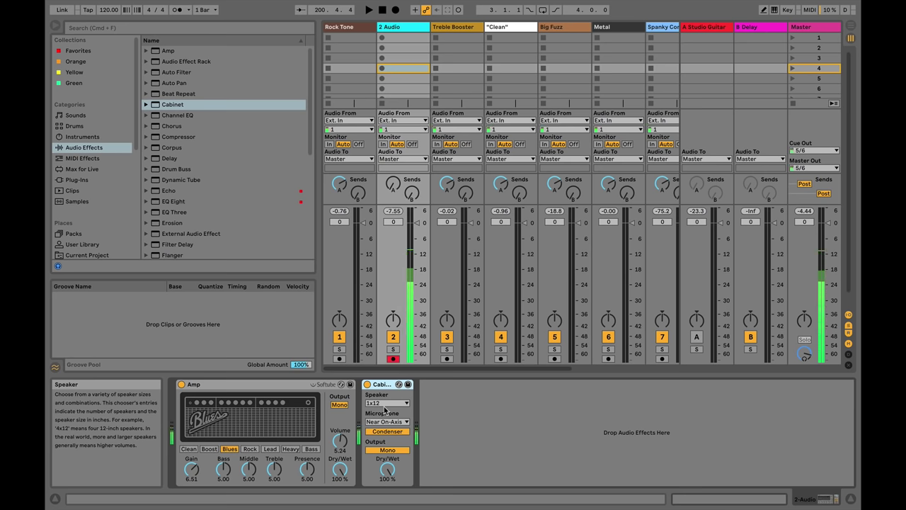
pyautogui.click(368, 385)
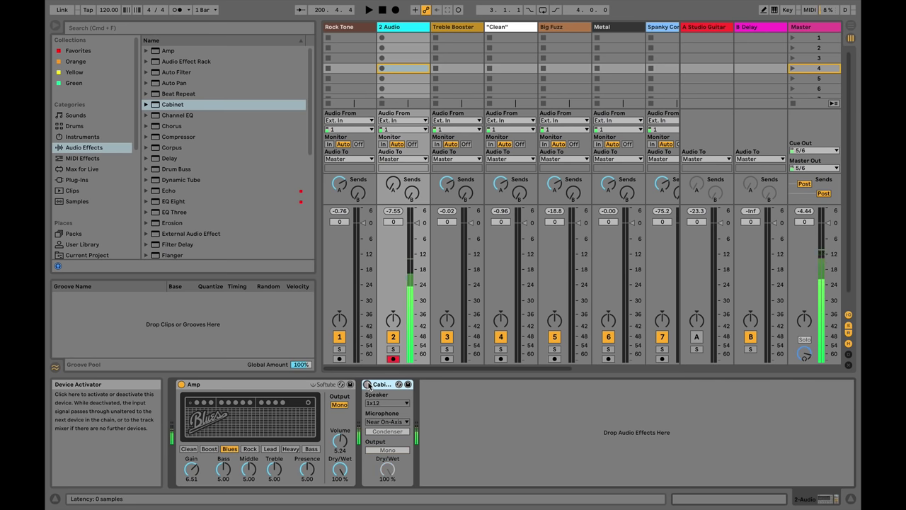
pyautogui.click(367, 384)
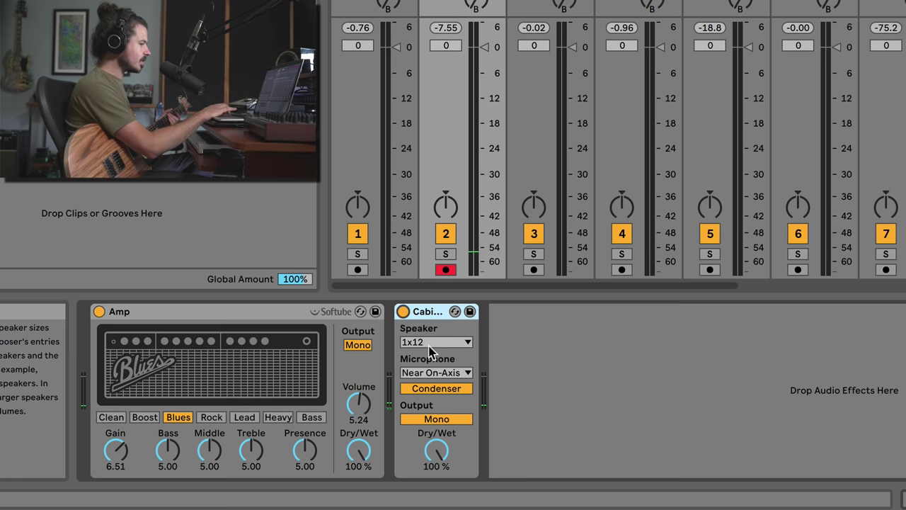
# Review the Cabinet's speaker options, try the Far microphone position, and return the microphone to Near On-Axis
pyautogui.click(430, 343)
pyautogui.click(432, 354)
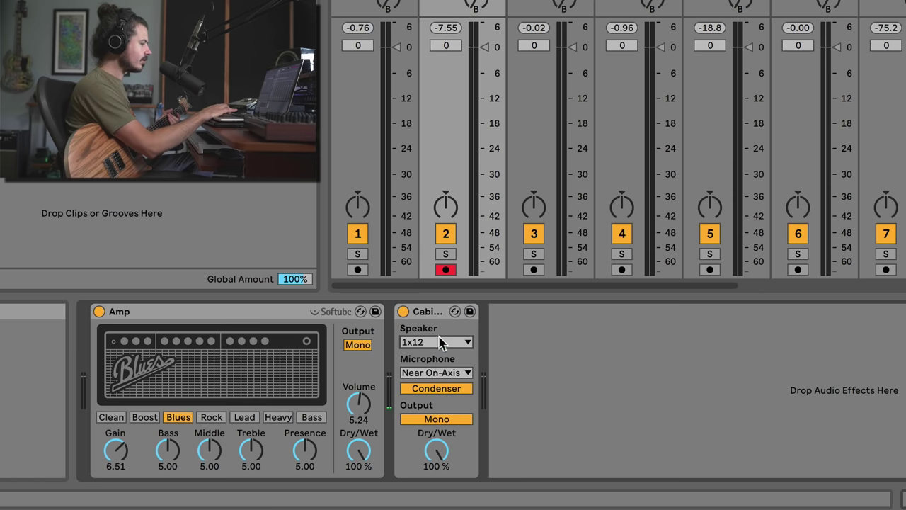
pyautogui.click(437, 374)
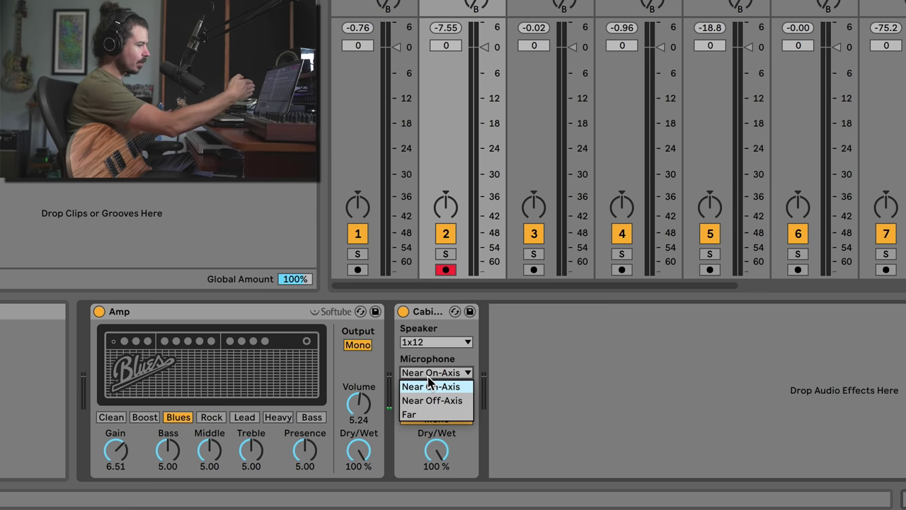
pyautogui.click(425, 413)
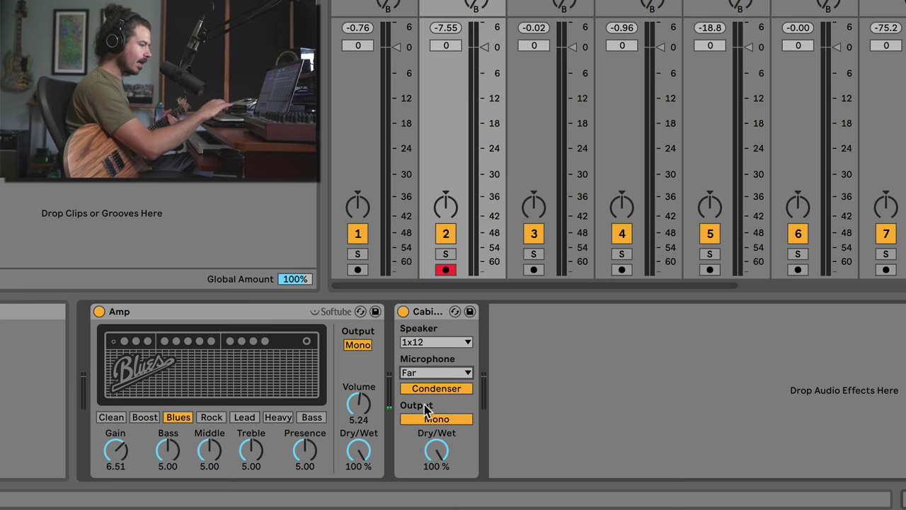
pyautogui.click(436, 373)
pyautogui.click(433, 385)
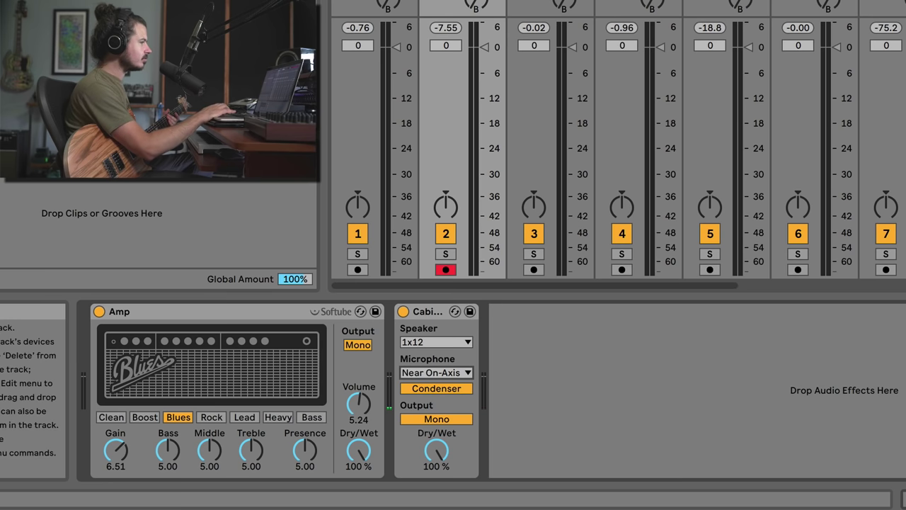
# Show the Rock Tone track's devices and compare the Cabinet settings of the nested rack's two chains
pyautogui.click(357, 106)
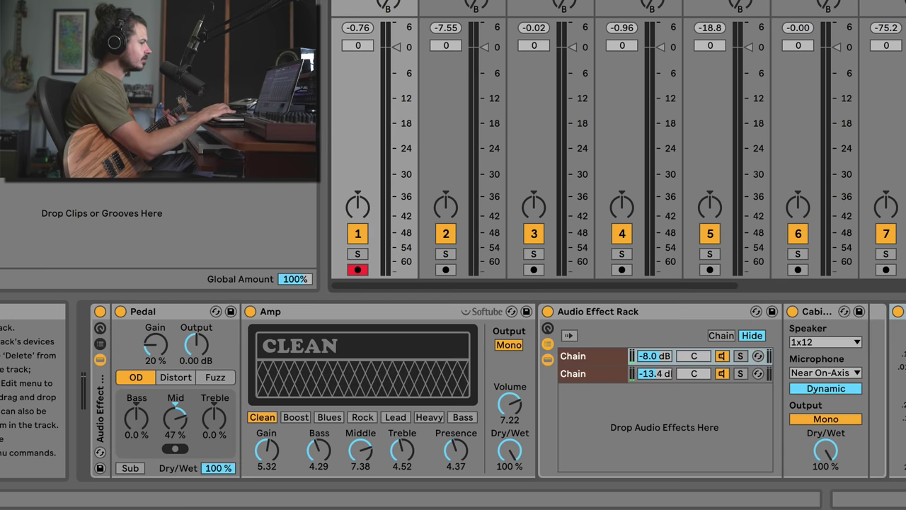
pyautogui.click(610, 356)
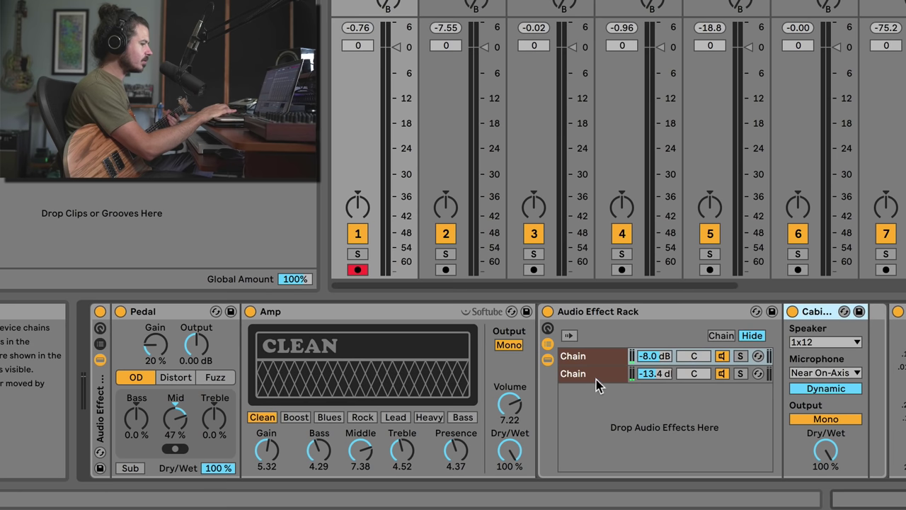
pyautogui.click(598, 374)
pyautogui.click(596, 359)
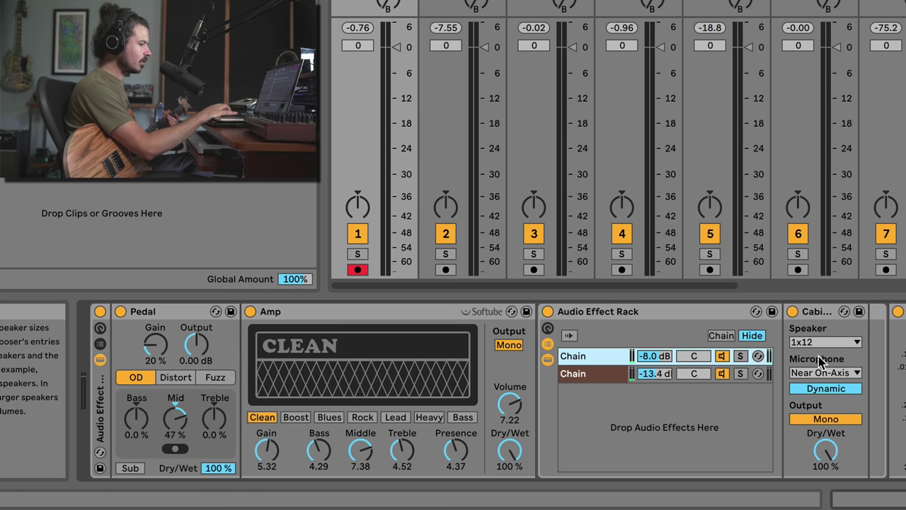
pyautogui.click(600, 374)
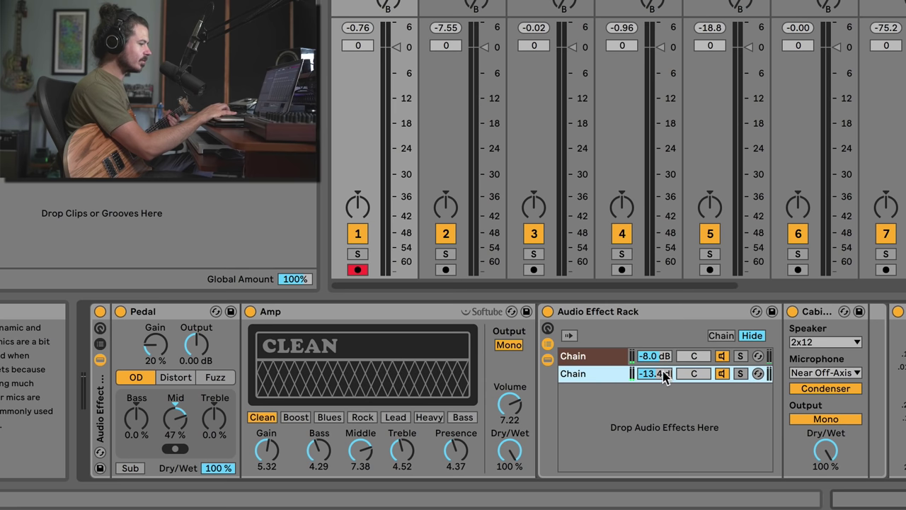
pyautogui.click(607, 354)
# Mute and unmute the nested rack's second chain repeatedly to hear what its Cabinet adds, leaving the chain active
pyautogui.click(722, 374)
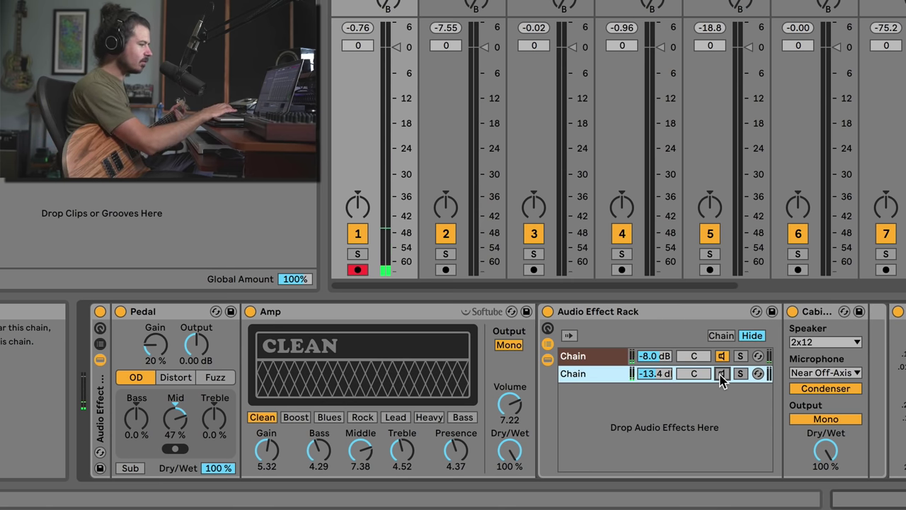
pyautogui.click(721, 374)
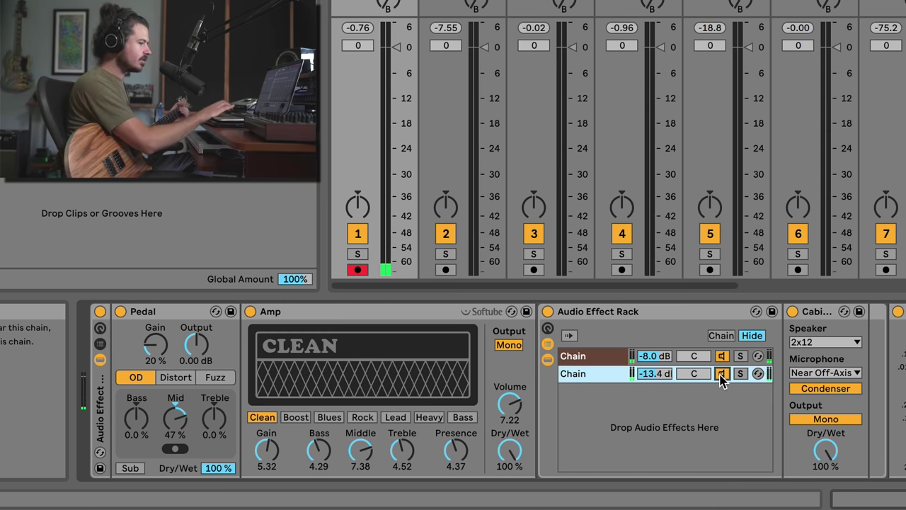
pyautogui.click(721, 375)
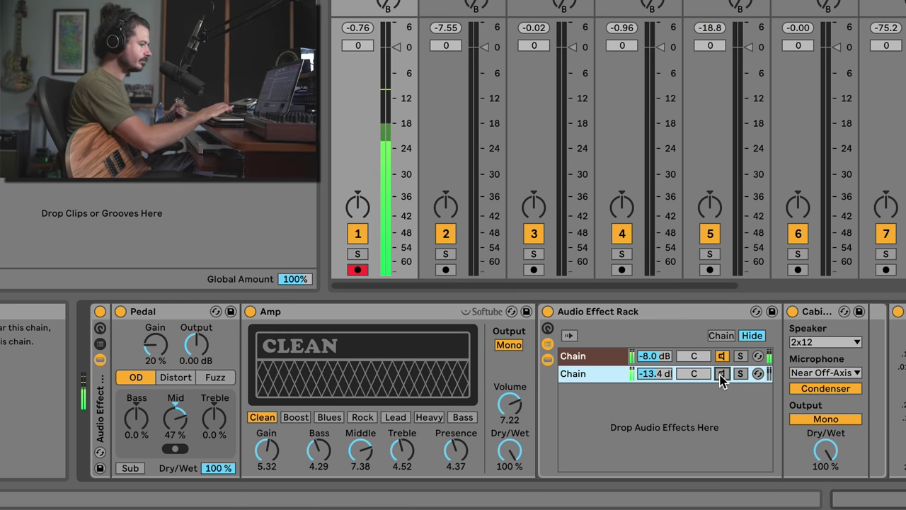
pyautogui.click(720, 374)
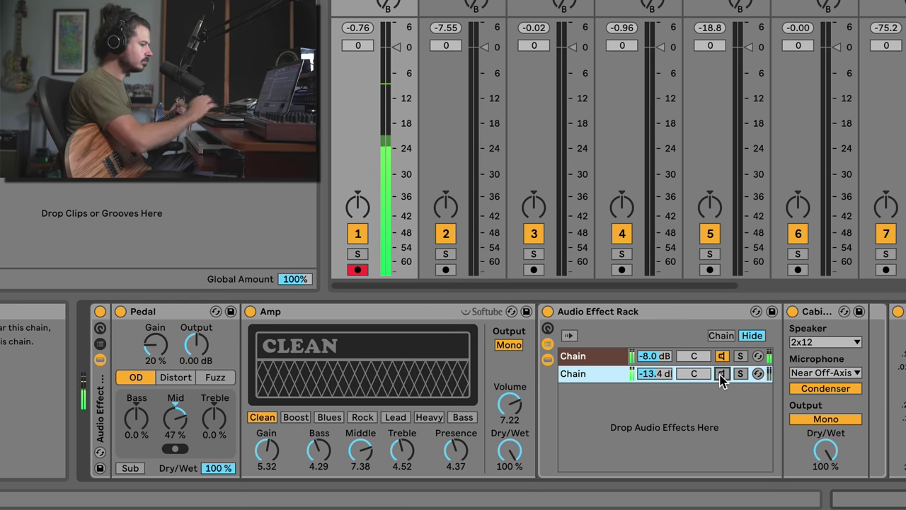
pyautogui.click(721, 374)
pyautogui.click(721, 375)
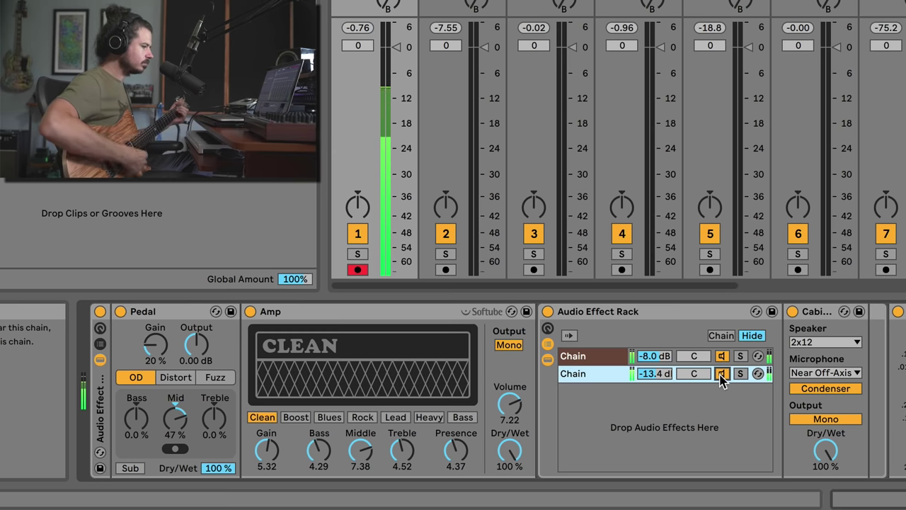
# Inspect the compressor and Amp on Rock Tone, and bypass and reactivate the Pedal to compare the tone
pyautogui.click(693, 358)
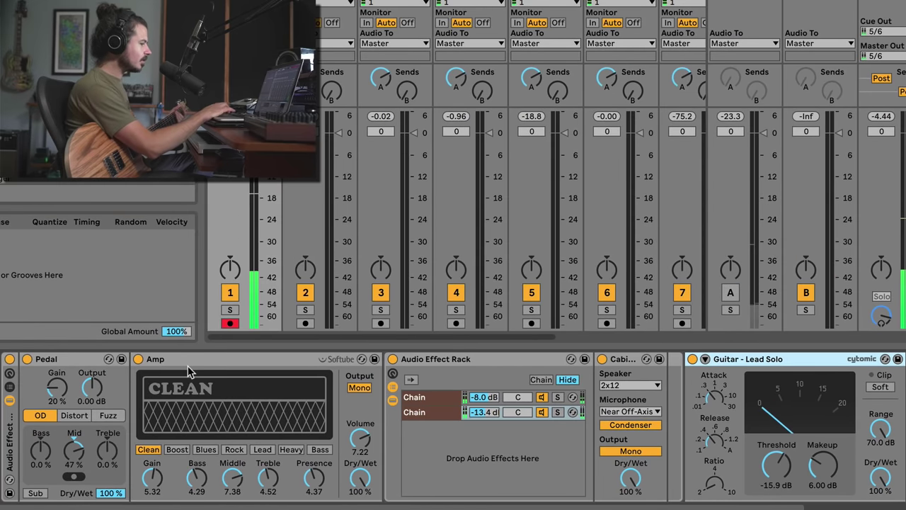
pyautogui.click(184, 360)
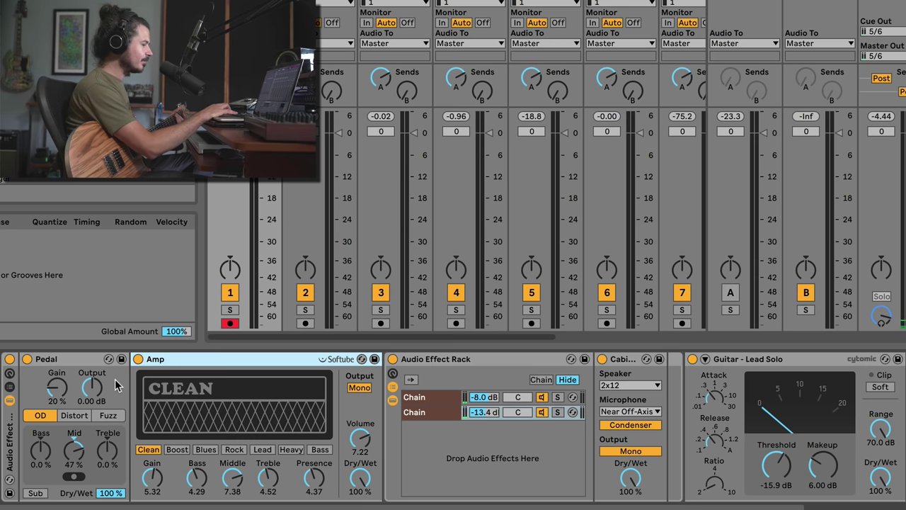
pyautogui.click(115, 321)
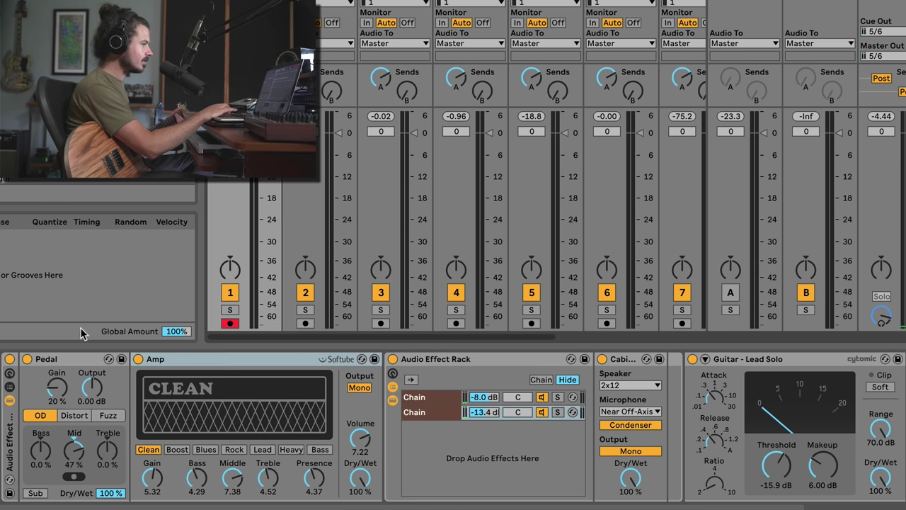
pyautogui.click(27, 360)
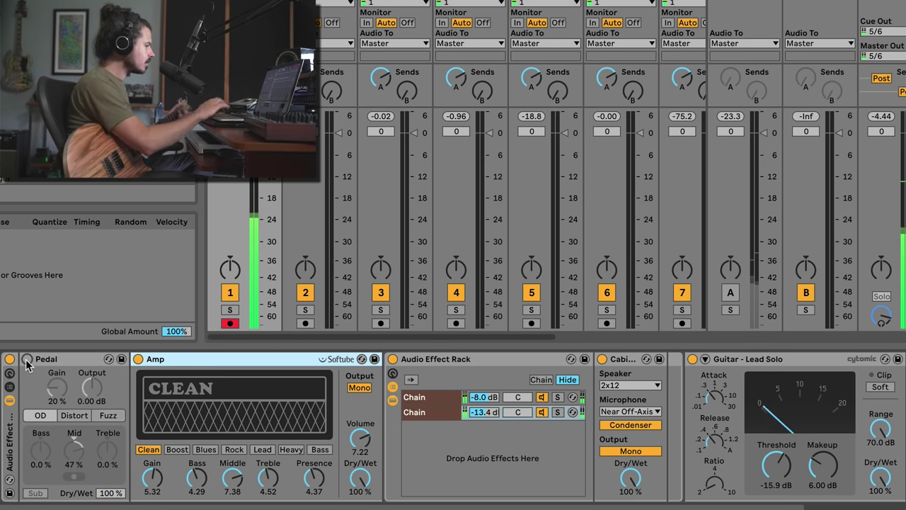
pyautogui.click(27, 359)
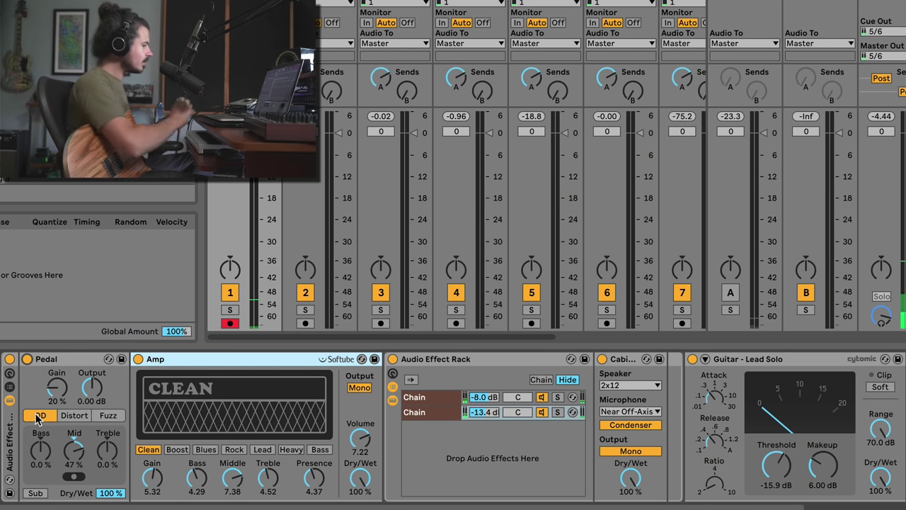
# Check the Pedal's mid-frequency switch, toggle the Pedal off and on to compare the tone, and select the Amp on Rock Tone
pyautogui.click(74, 477)
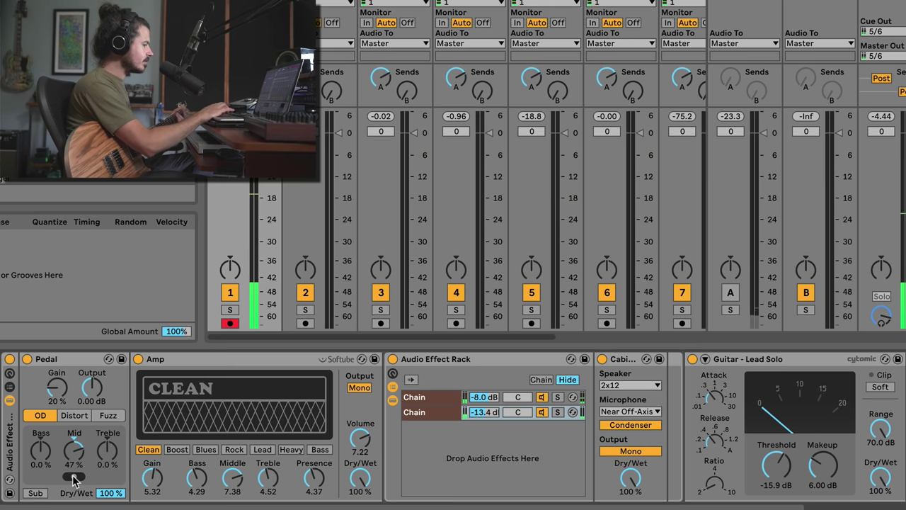
pyautogui.click(26, 358)
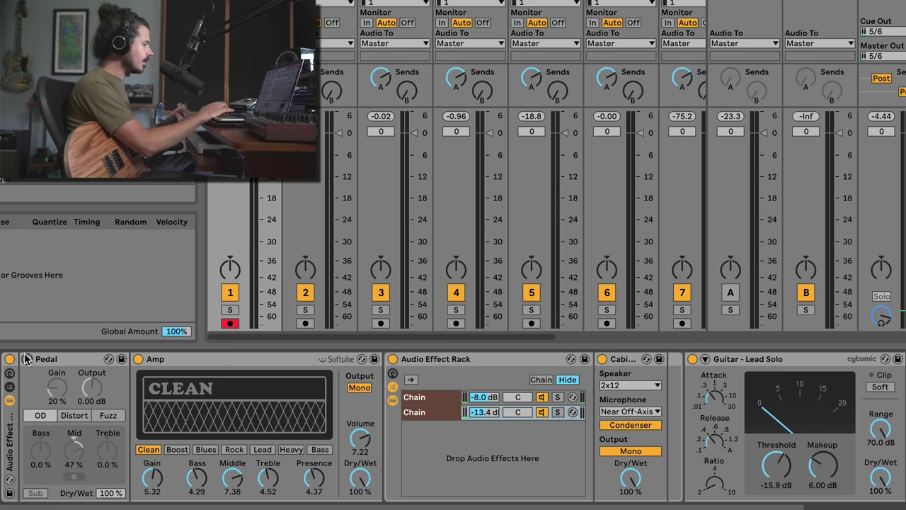
pyautogui.click(26, 359)
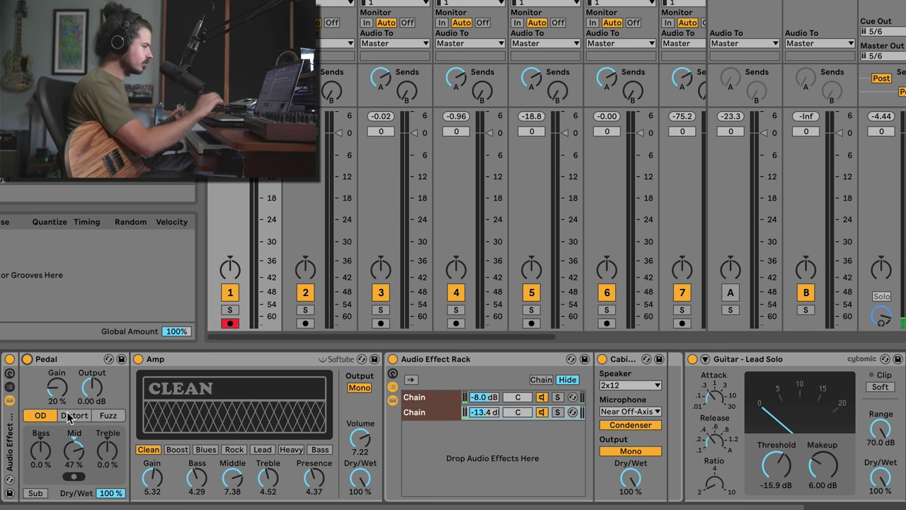
pyautogui.click(209, 366)
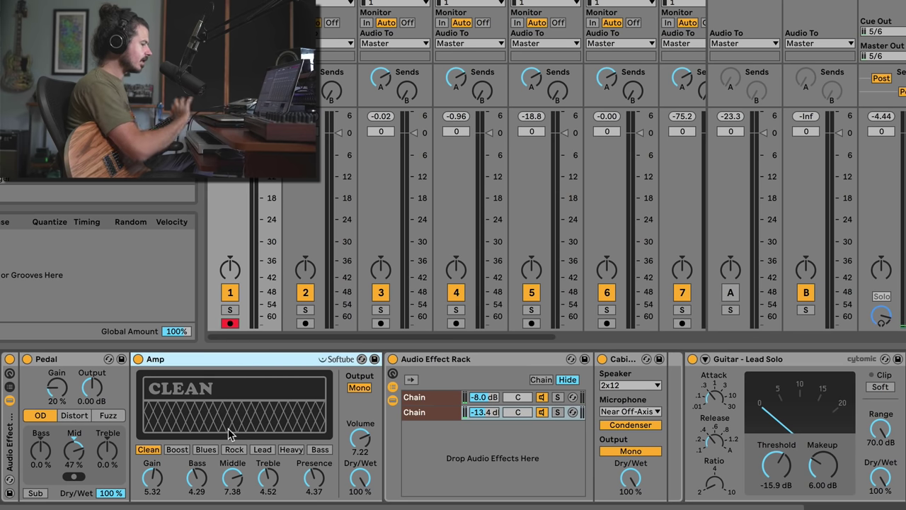
# Compare the nested rack's two Cabinet chains, and bypass and reactivate the whole rack to hear the tone without cabinets
pyautogui.click(471, 361)
pyautogui.click(465, 402)
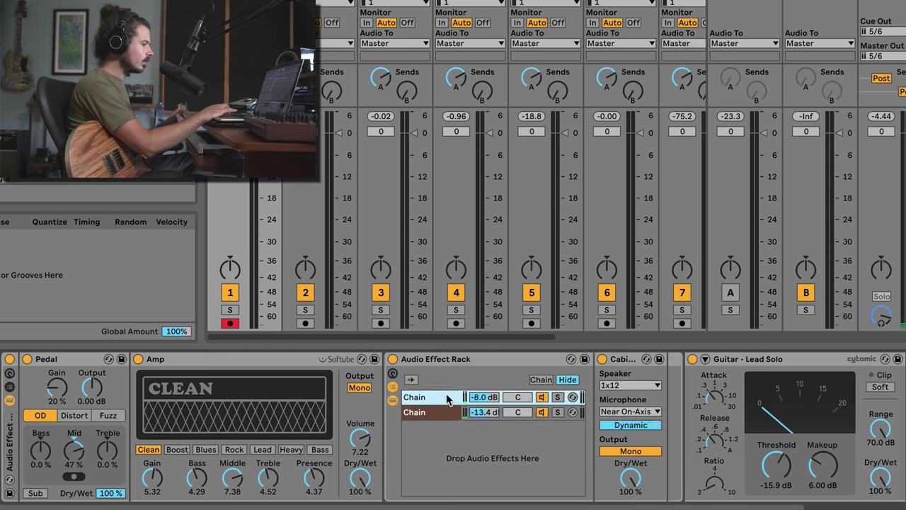
pyautogui.click(448, 419)
pyautogui.click(449, 402)
pyautogui.click(448, 416)
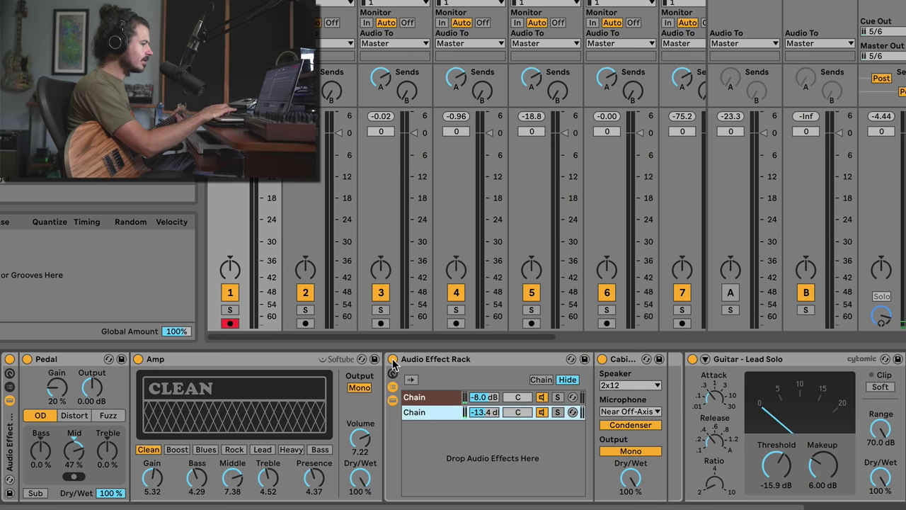
pyautogui.click(393, 358)
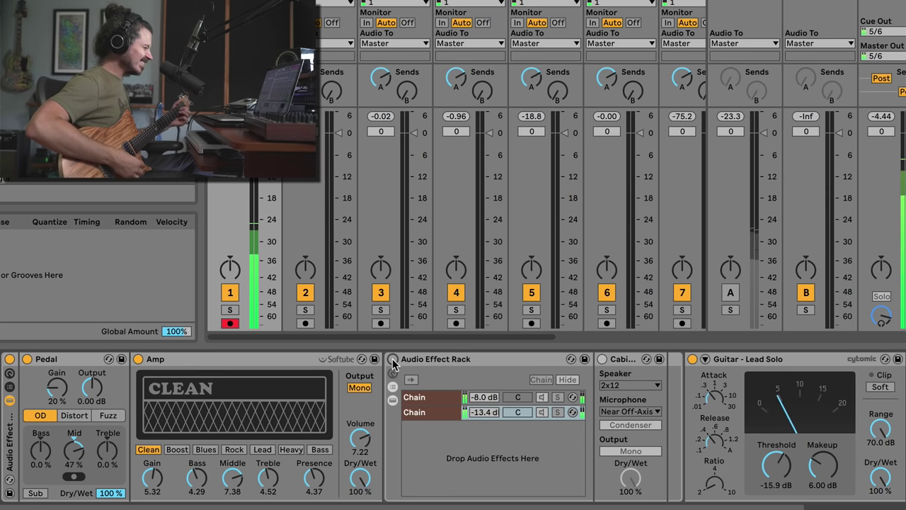
pyautogui.click(393, 359)
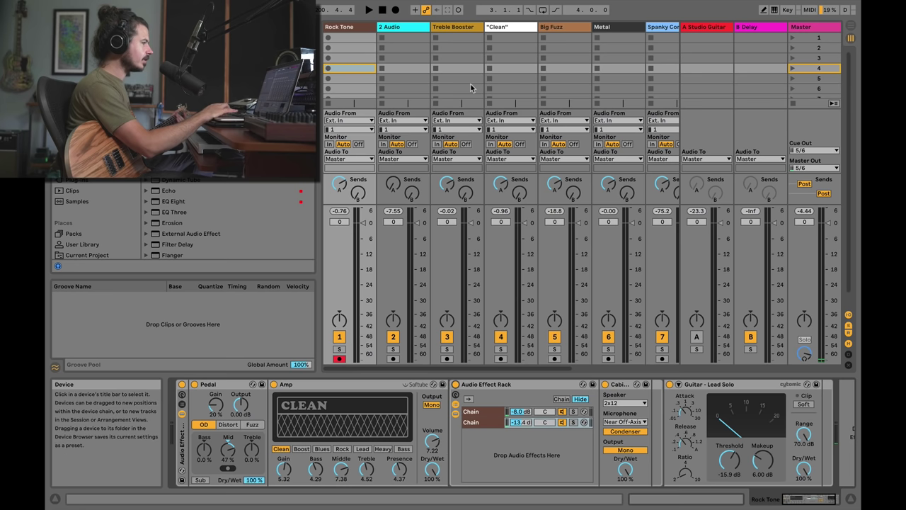
# Switch to the Treble Booster track and show its device chain
pyautogui.click(458, 28)
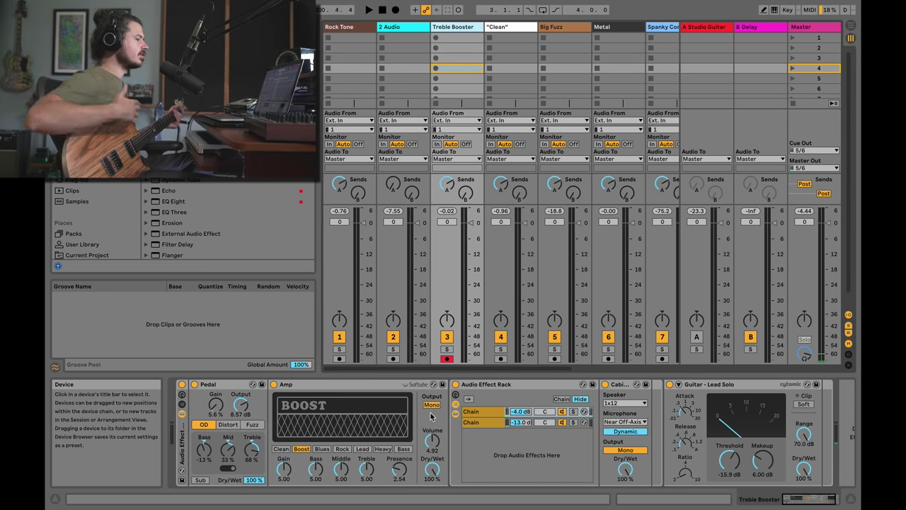